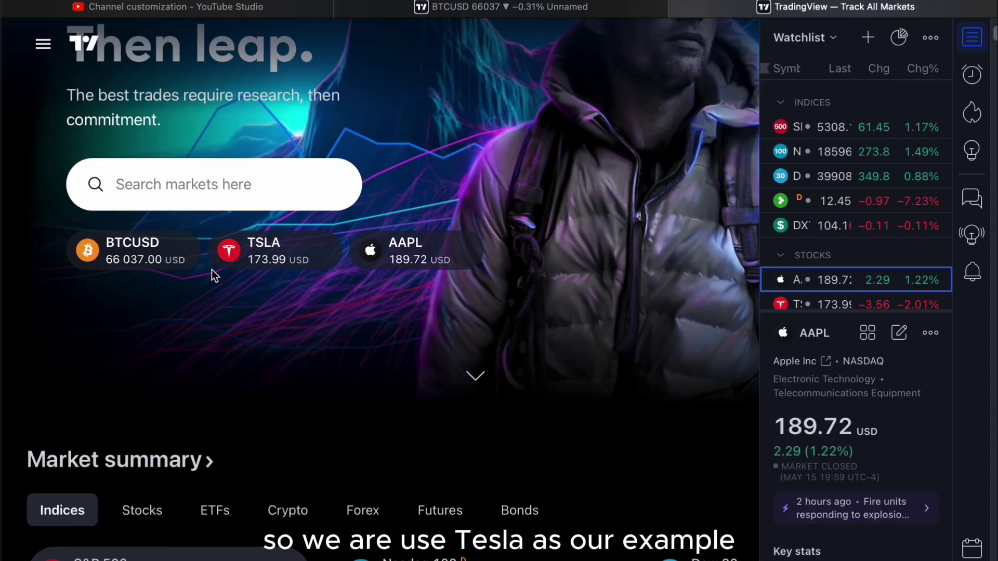
Open the TSLA chart and remove all 3 indicators with the trash tool
{"action": "left_click", "coordinate": [282, 251]}
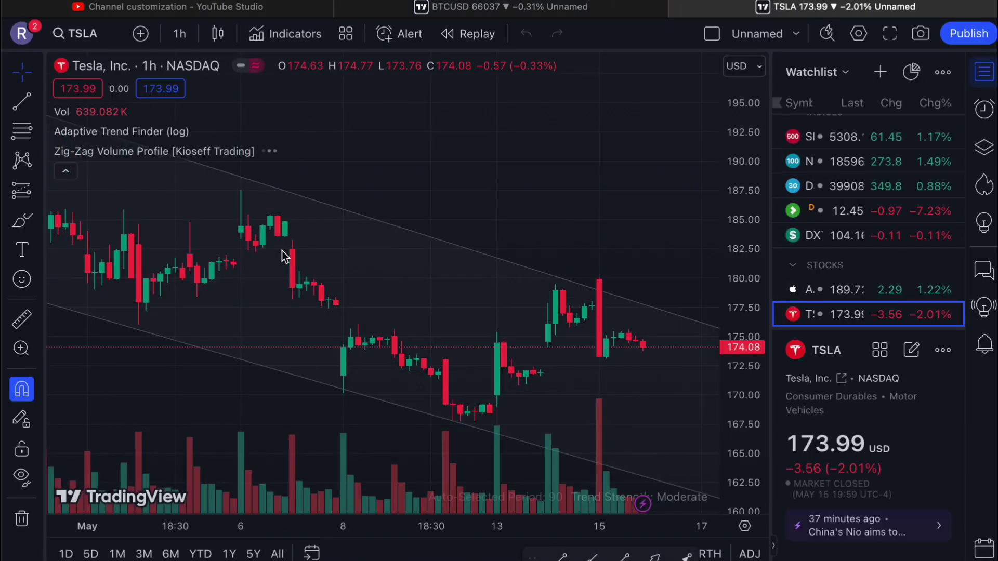
{"action": "left_click", "coordinate": [23, 518]}
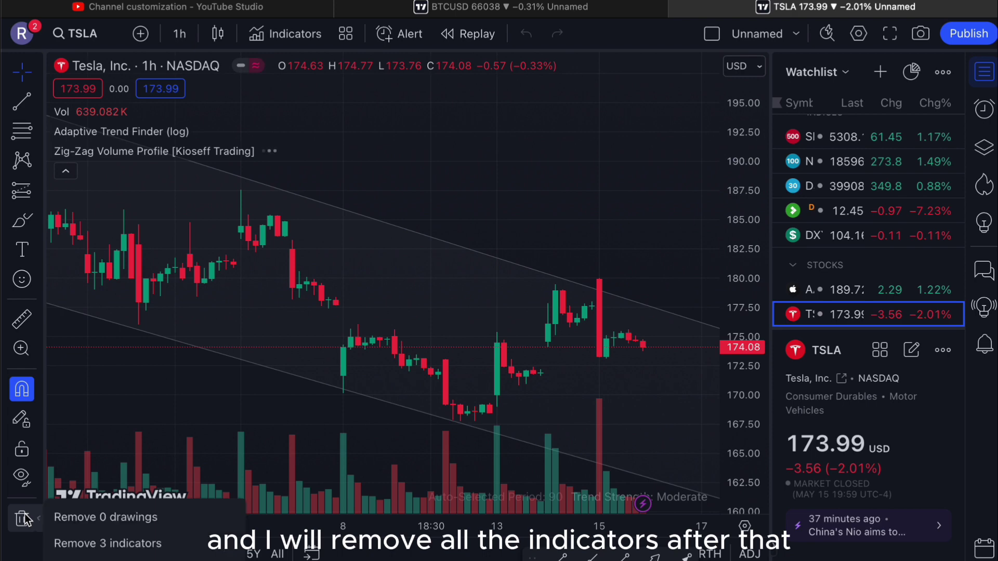
{"action": "left_click", "coordinate": [98, 535]}
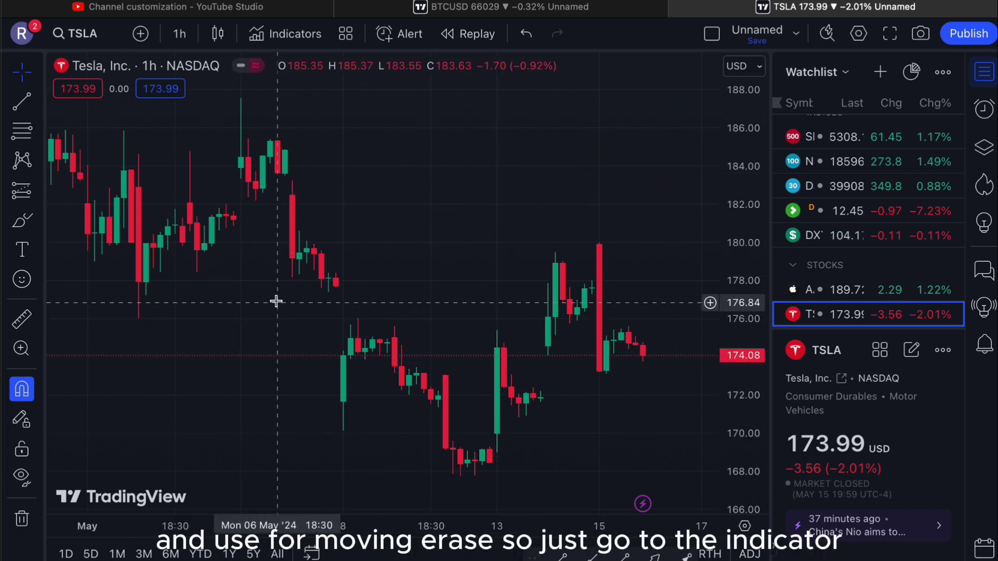
Search 'moving av' in Indicators, add Moving Average Simple, and close the search
{"action": "left_click", "coordinate": [294, 32]}
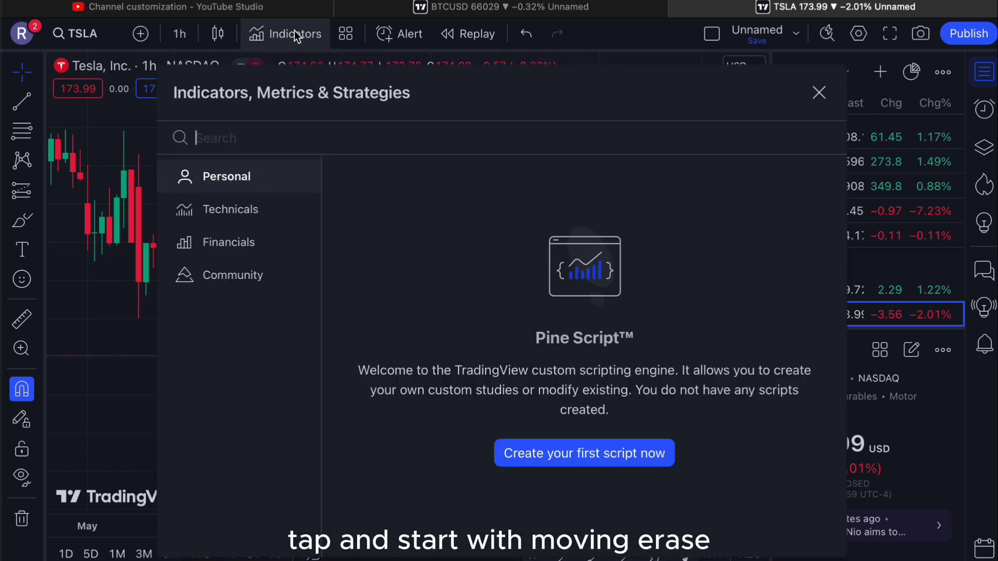
{"action": "type", "text": "moving a"}
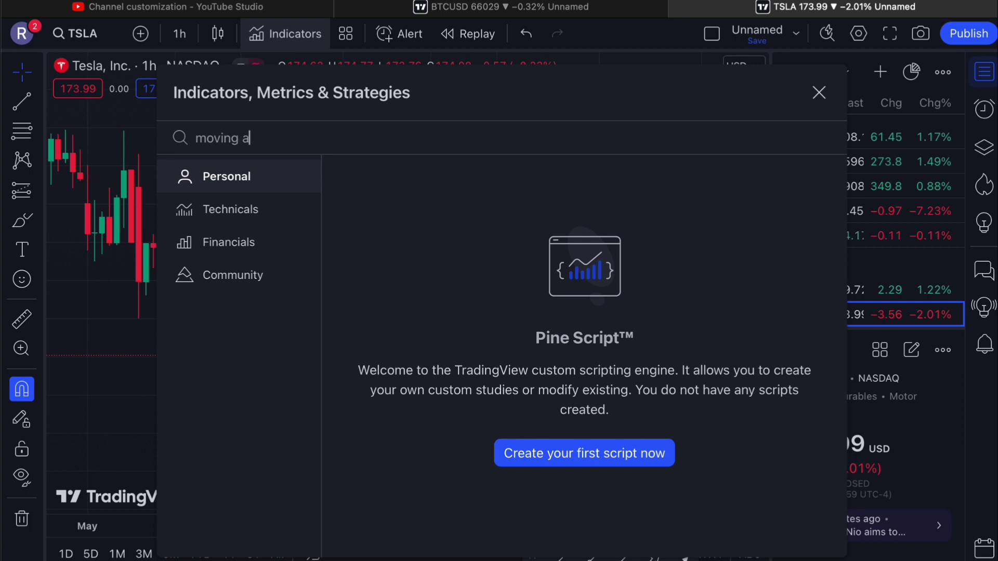
{"action": "type", "text": "verage"}
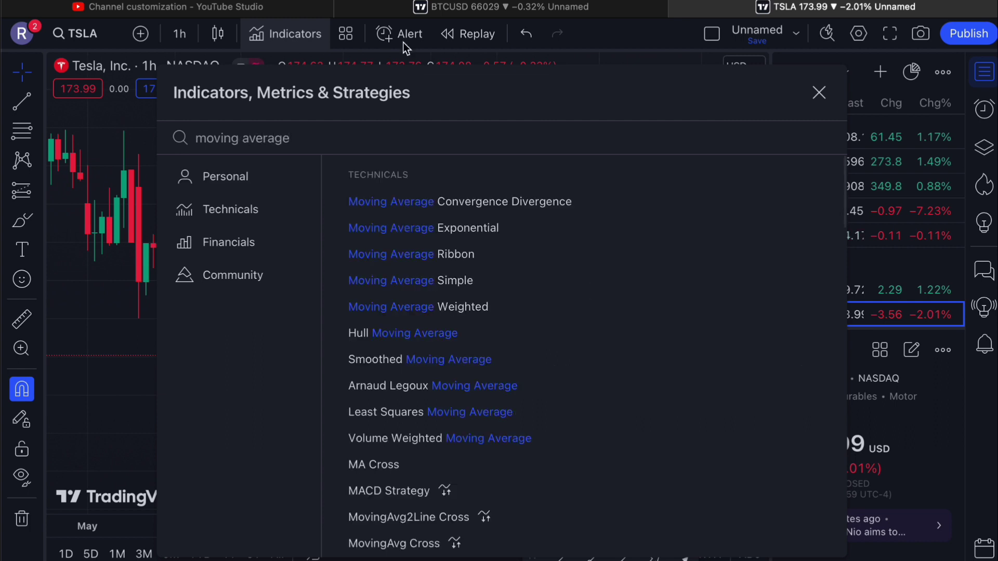
{"action": "left_click", "coordinate": [443, 289]}
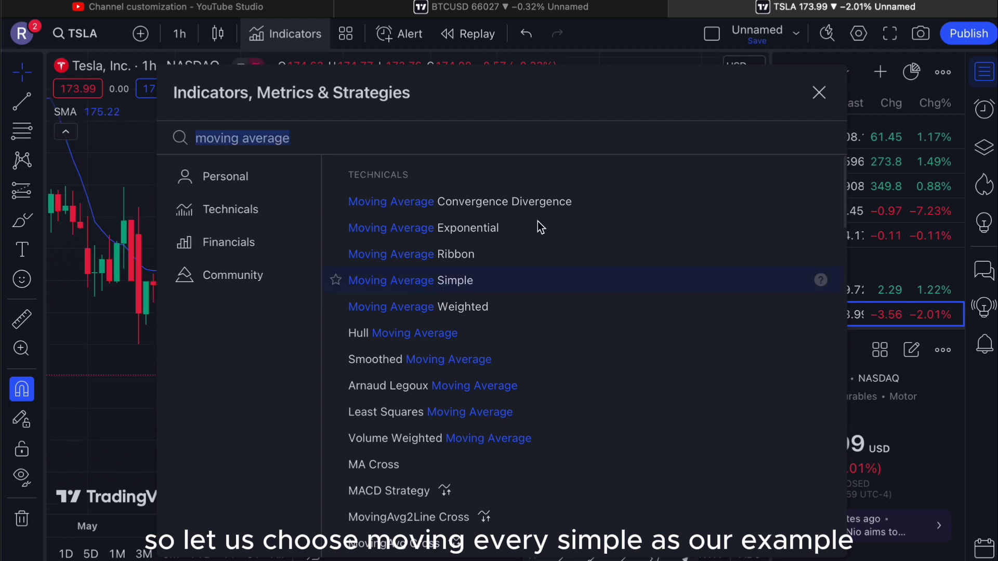
{"action": "left_click", "coordinate": [818, 94]}
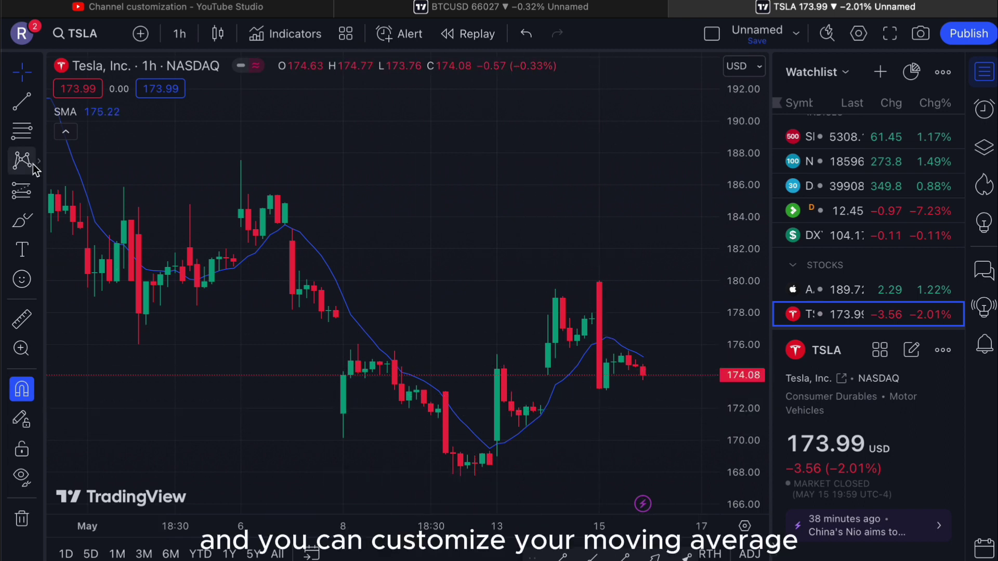
Open the SMA settings, move the dialog aside, set Length 20, and check the Source options
{"action": "left_click", "coordinate": [66, 115]}
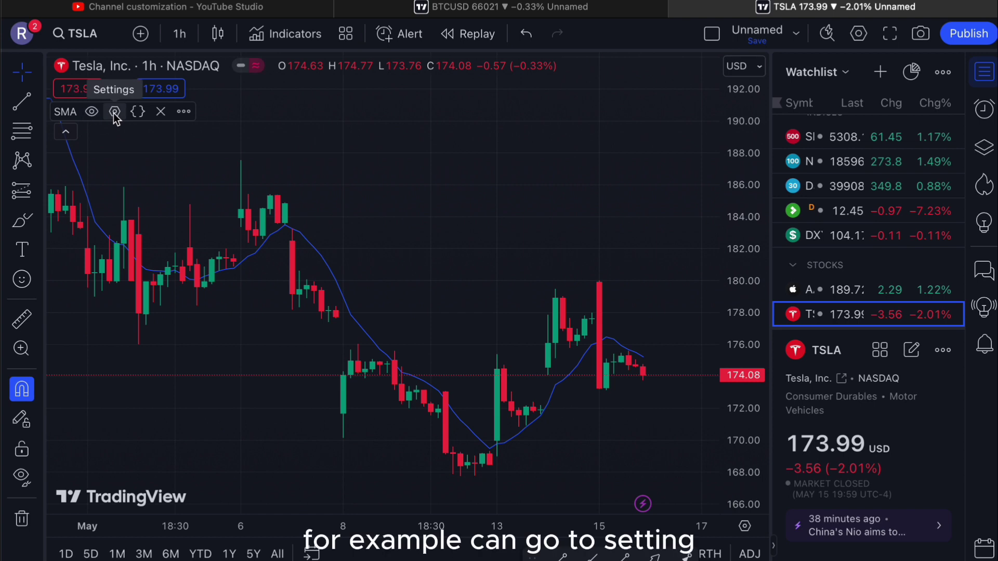
{"action": "left_click", "coordinate": [114, 114]}
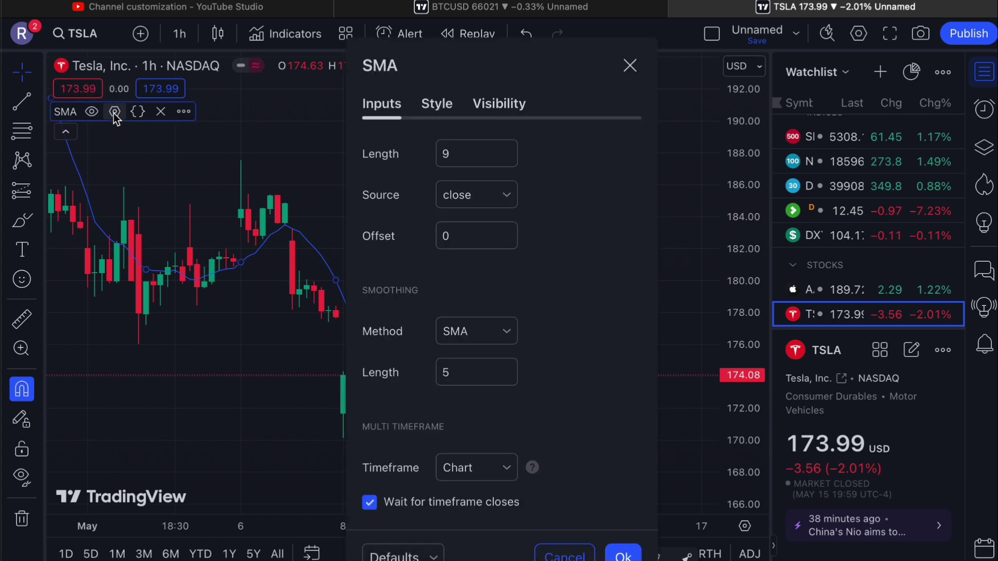
{"action": "left_click_drag", "start_coordinate": [427, 62], "coordinate": [786, 68]}
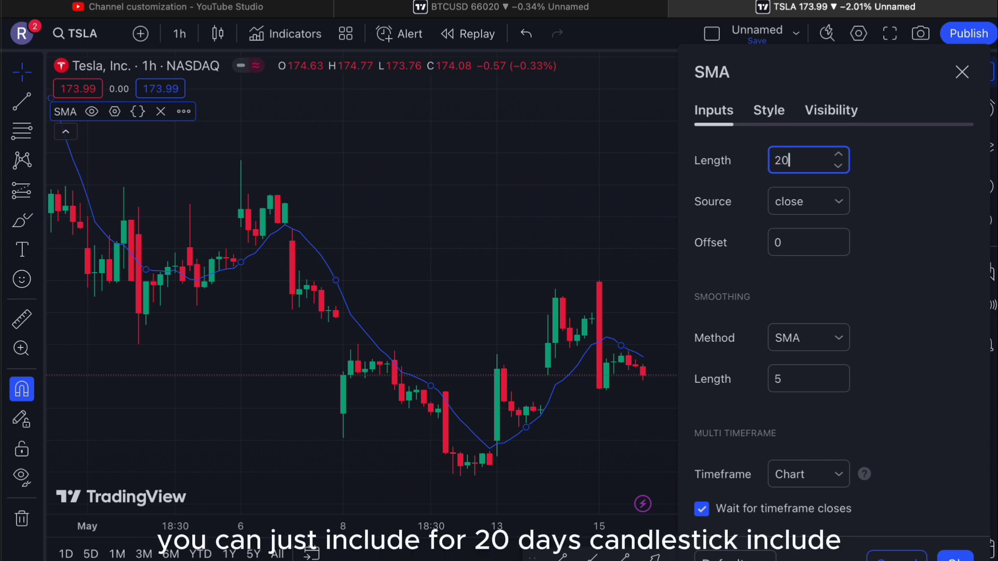
{"action": "left_click", "coordinate": [822, 207]}
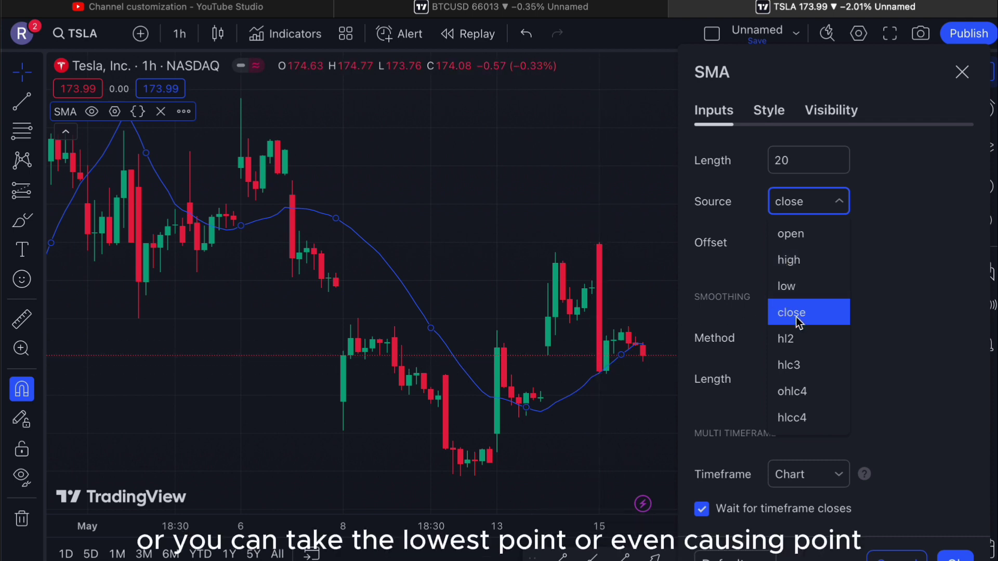
Keep the SMA source as close and smoothing as SMA, then view the Style settings
{"action": "left_click", "coordinate": [927, 253]}
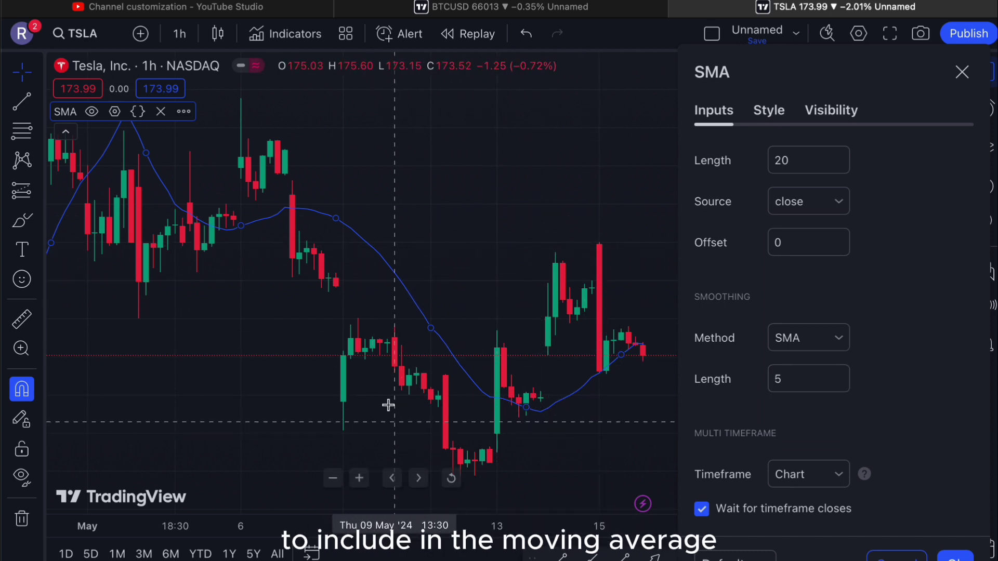
{"action": "left_click", "coordinate": [818, 348]}
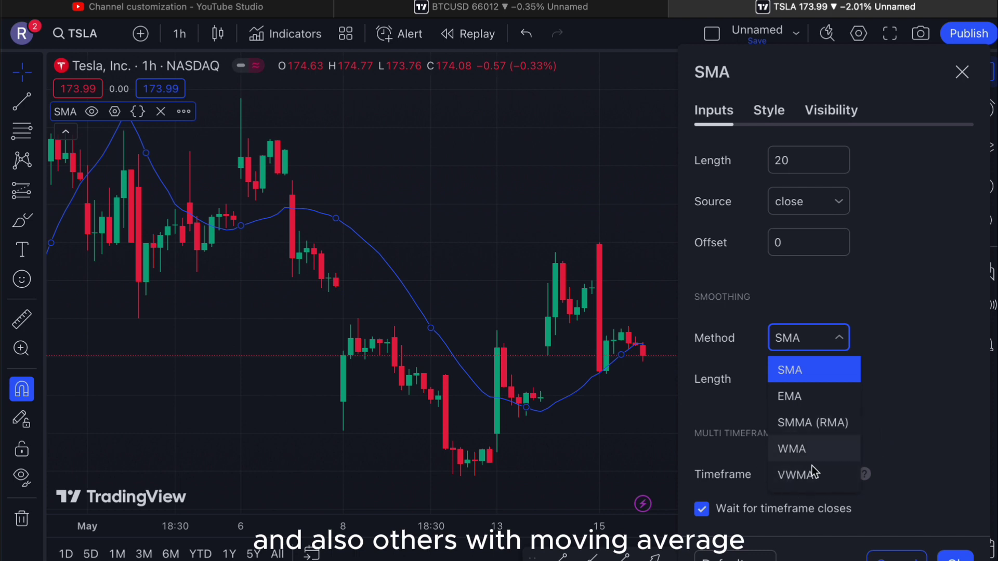
{"action": "left_click", "coordinate": [907, 376]}
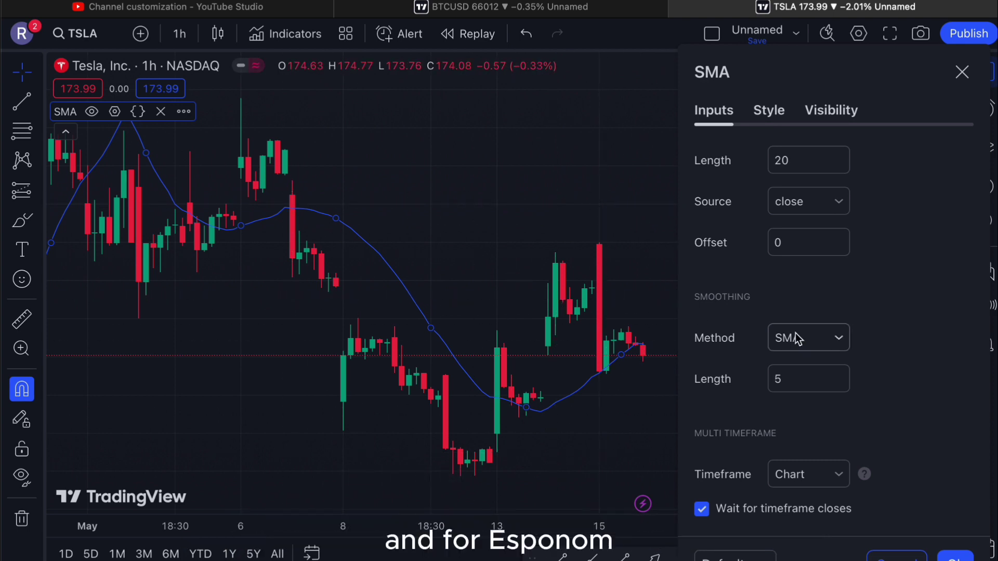
{"action": "left_click", "coordinate": [814, 348]}
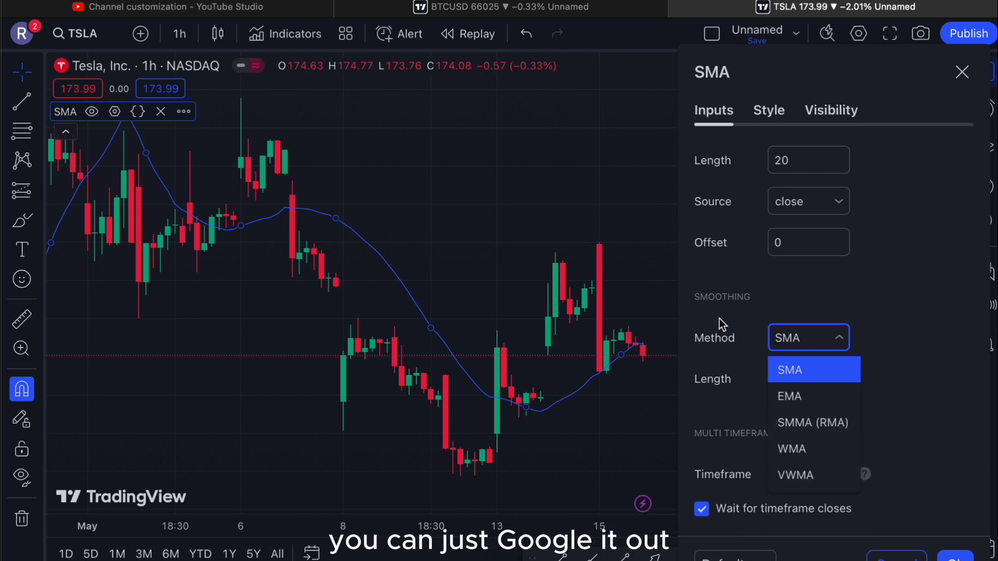
{"action": "left_click", "coordinate": [851, 283]}
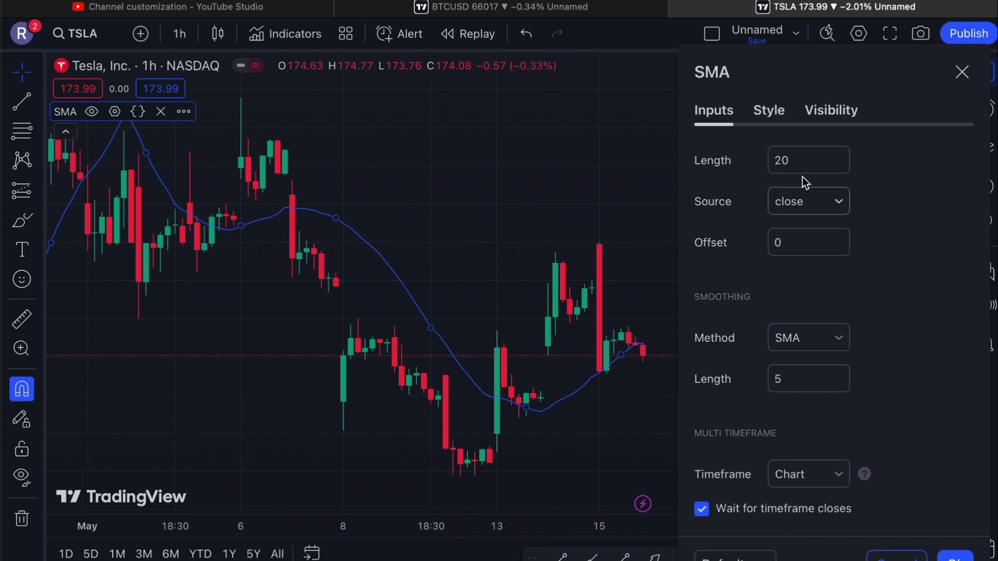
{"action": "left_click", "coordinate": [780, 111]}
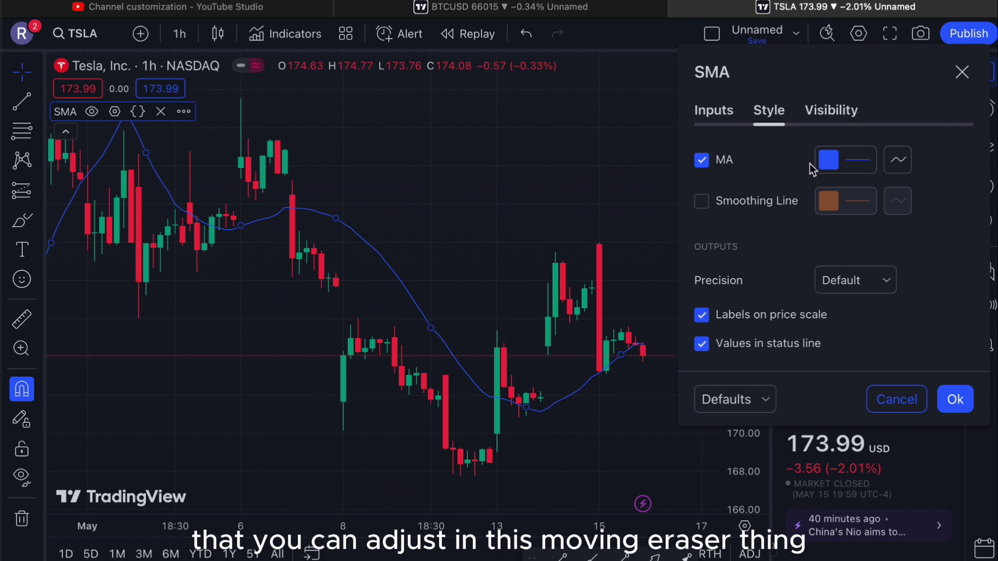
Review the SMA's Visibility tab, then close the settings dialog
{"action": "left_click", "coordinate": [844, 119]}
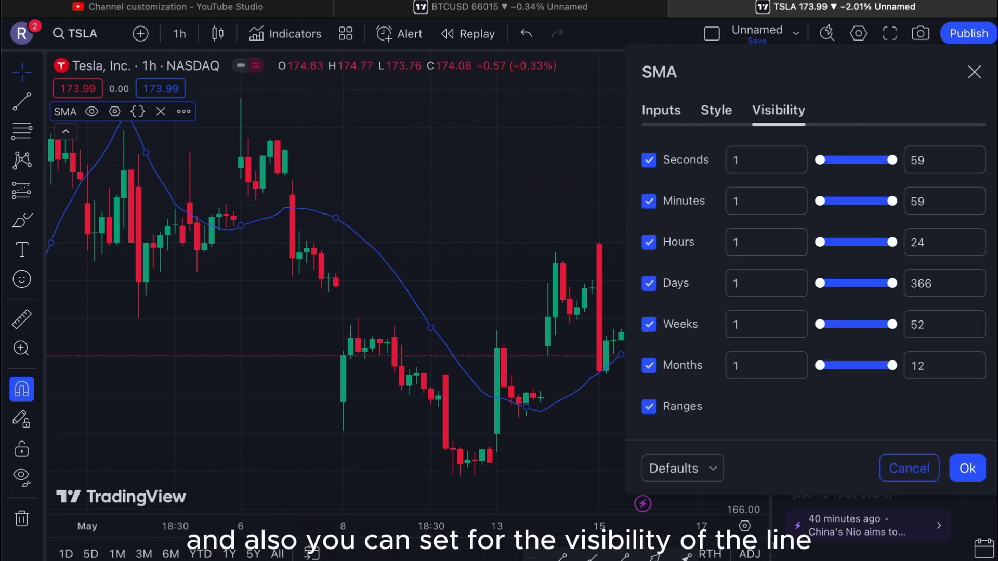
{"action": "left_click", "coordinate": [974, 72]}
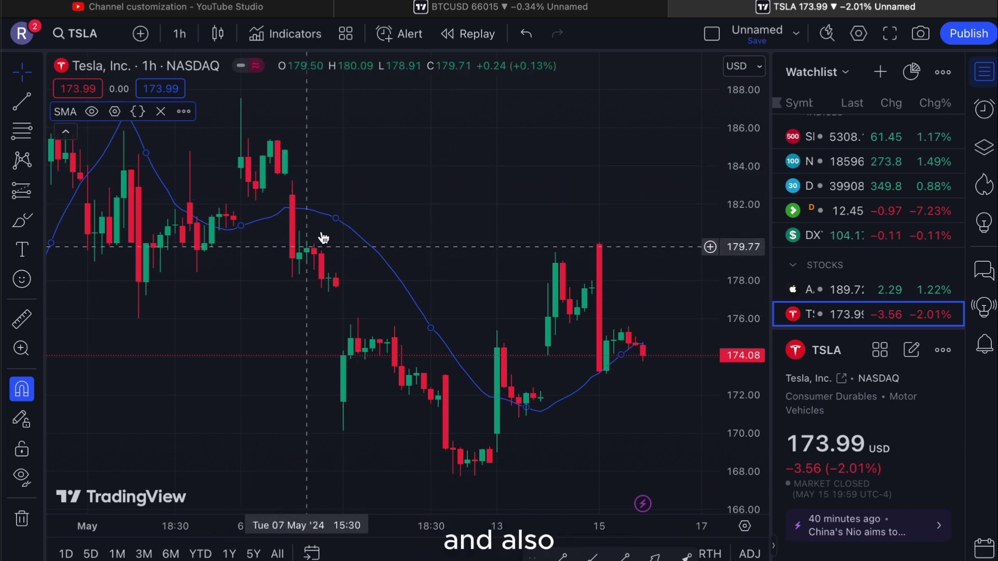
Search 'moving ave' in Indicators, then close the search without adding anything
{"action": "left_click", "coordinate": [311, 33]}
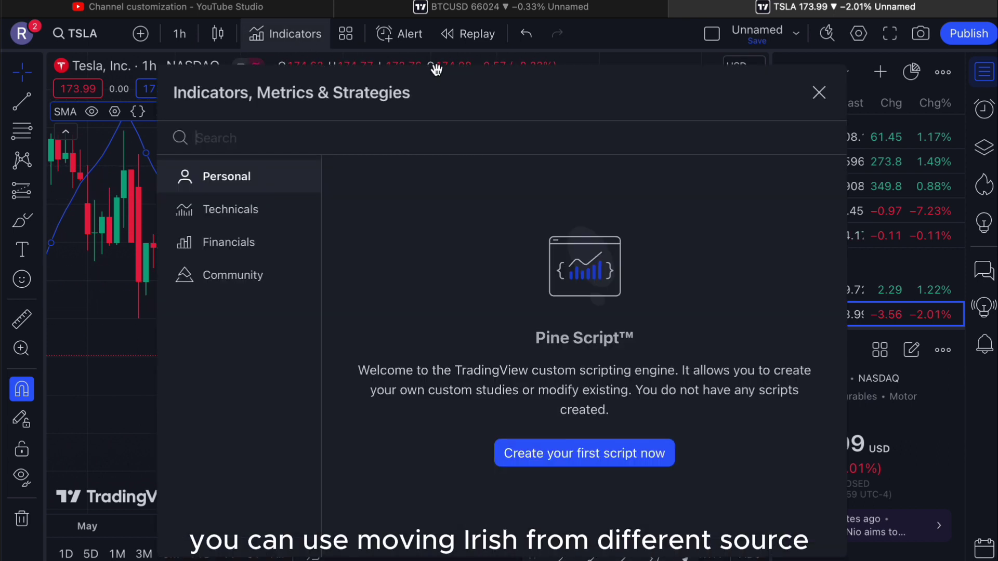
{"action": "type", "text": "moving average"}
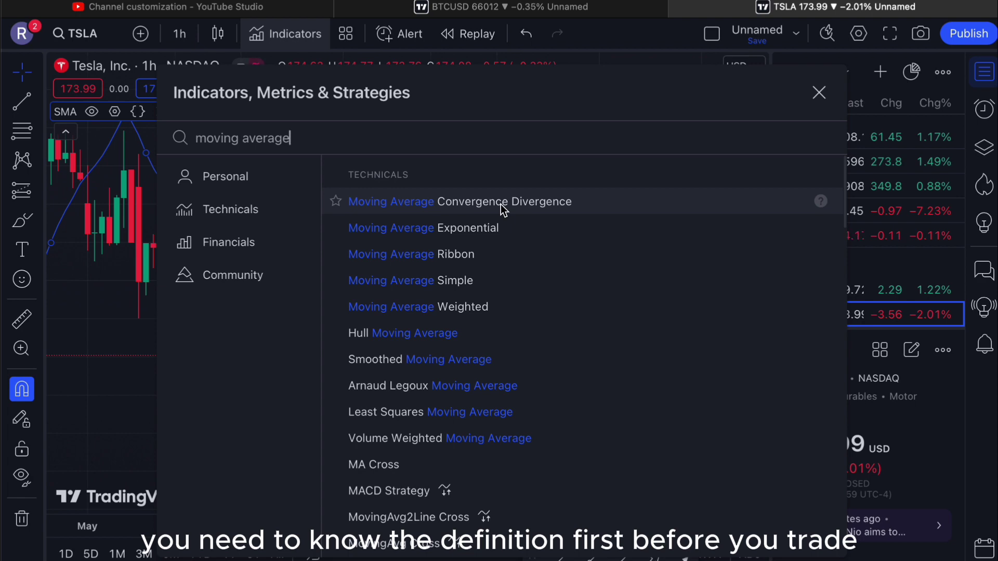
{"action": "left_click", "coordinate": [818, 93]}
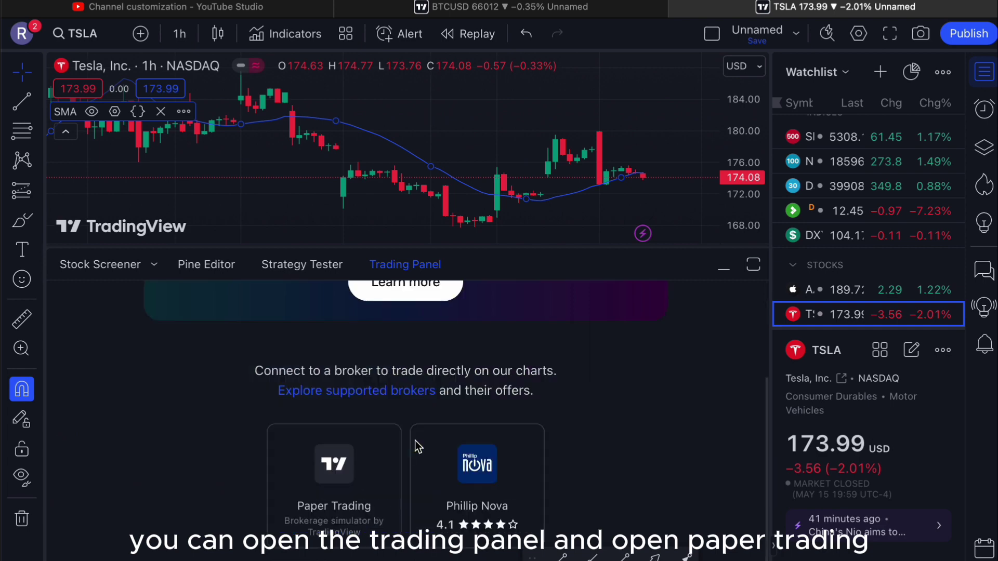
Connect Paper Trading with its 100000 USD balance, check Account History, then show Strategy Tester
{"action": "scroll", "coordinate": [415, 441], "scroll_direction": "down", "scroll_amount": 3}
{"action": "left_click", "coordinate": [341, 487]}
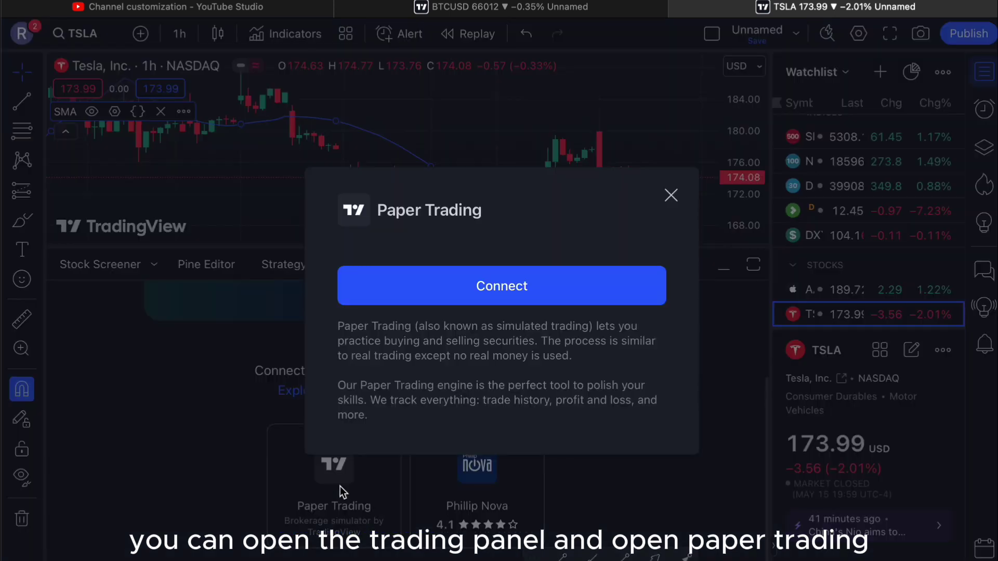
{"action": "left_click", "coordinate": [510, 288]}
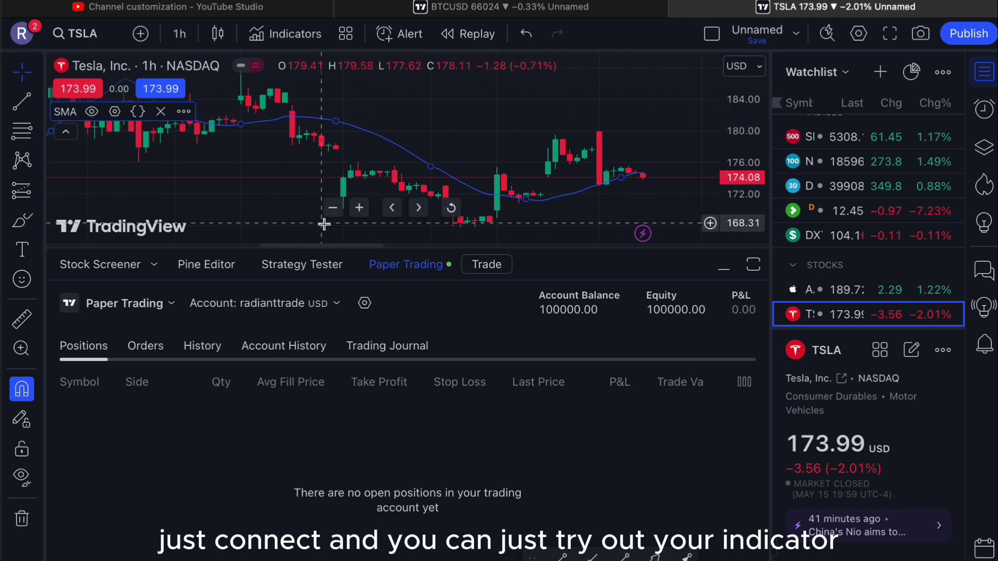
{"action": "left_click", "coordinate": [270, 346]}
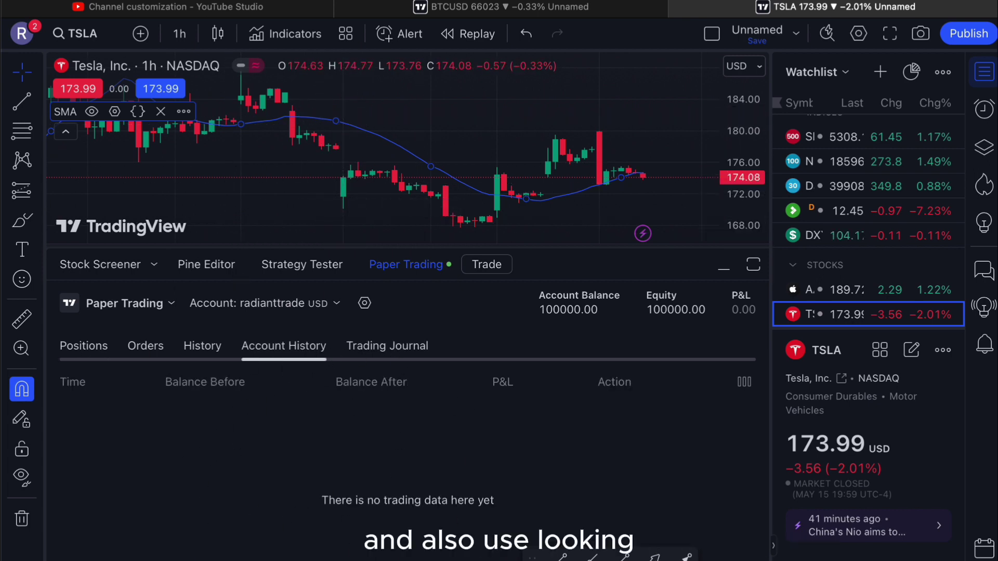
{"action": "left_click", "coordinate": [302, 264]}
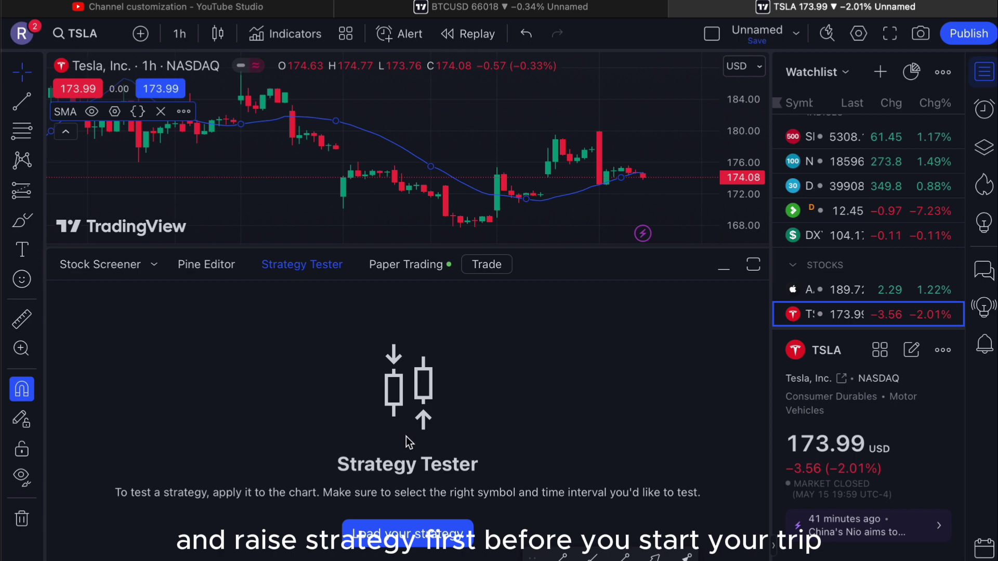
Search 'mdving ave', add MovingAvg2Line Cross, and close the search to view the backtest
{"action": "left_click", "coordinate": [284, 39]}
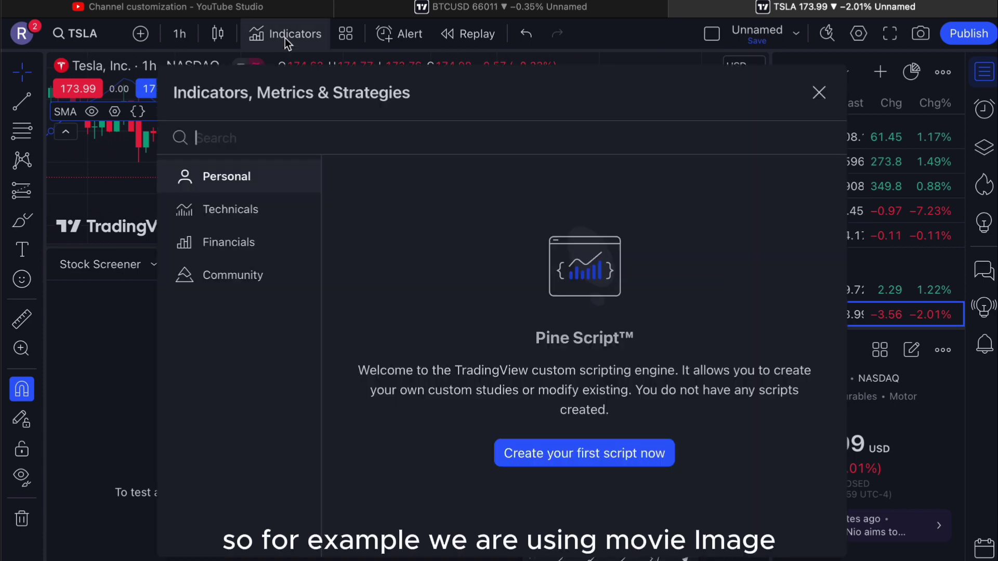
{"action": "type", "text": "mdving ave"}
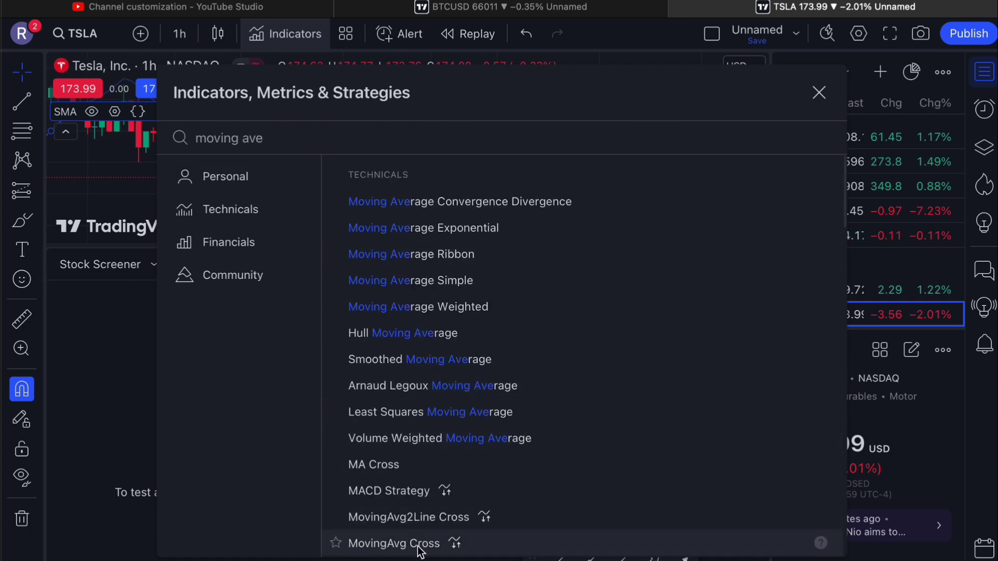
{"action": "scroll", "coordinate": [451, 498], "scroll_direction": "down", "scroll_amount": 5}
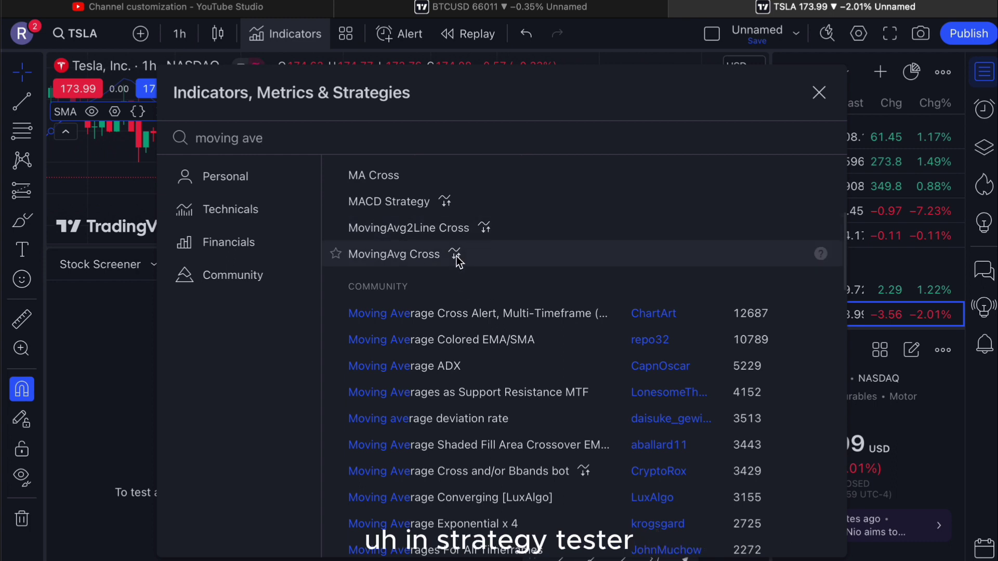
{"action": "left_click", "coordinate": [427, 230]}
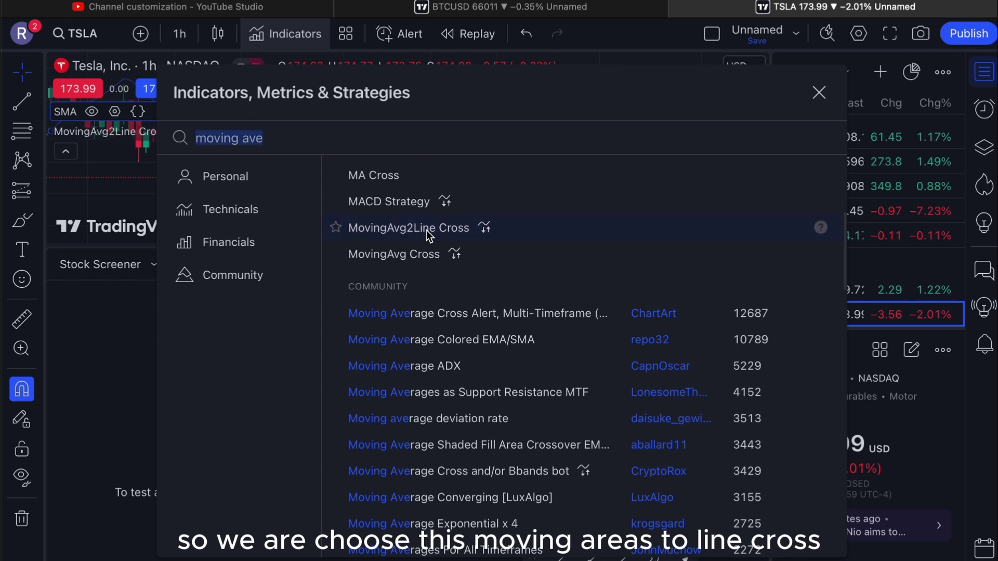
{"action": "left_click", "coordinate": [819, 99]}
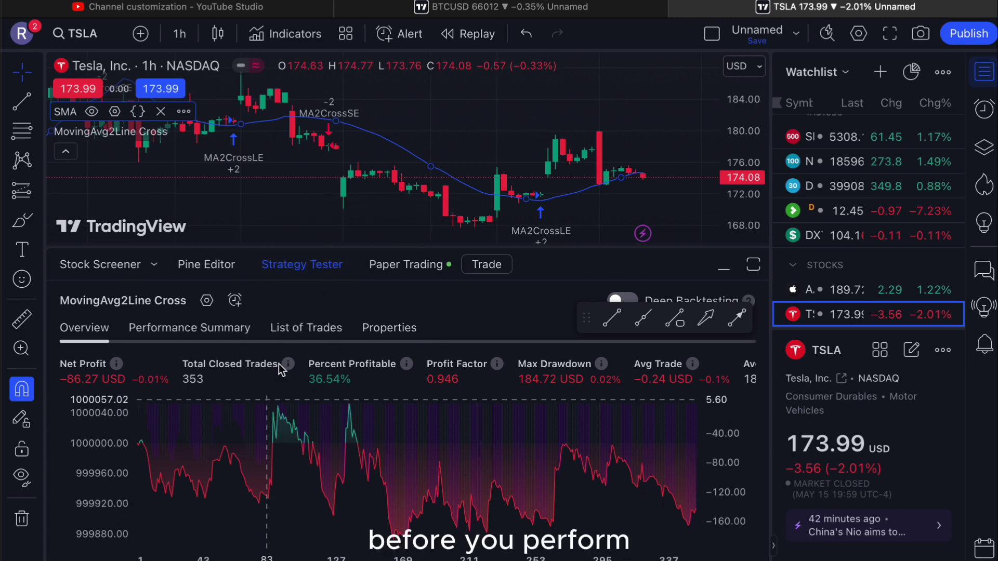
{"action": "left_click", "coordinate": [416, 273]}
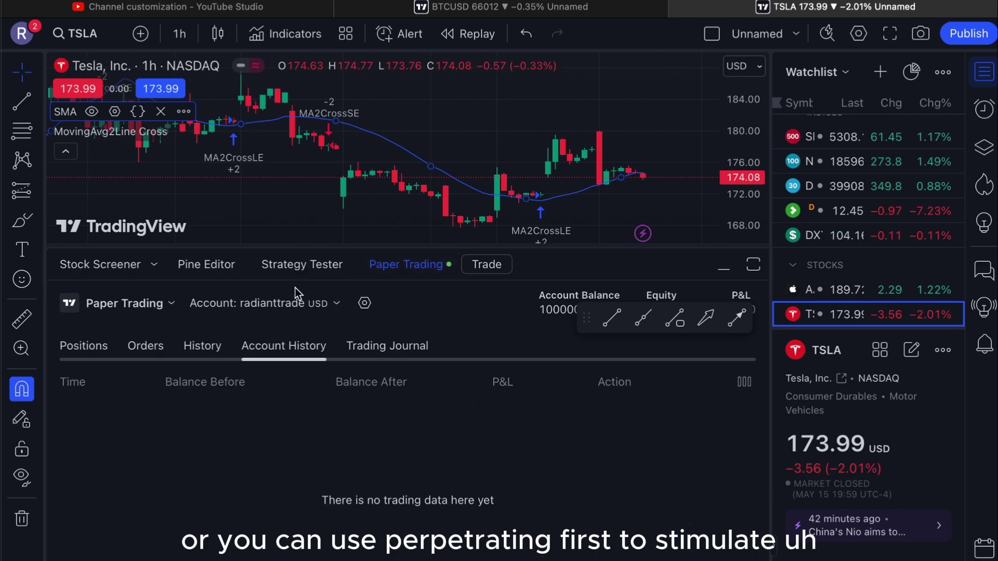
{"action": "left_click", "coordinate": [305, 270]}
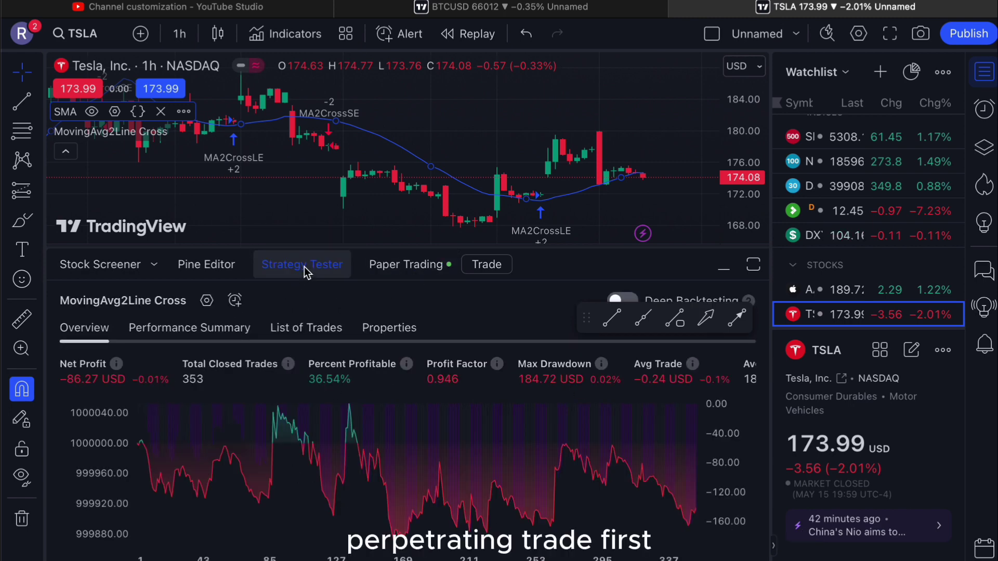